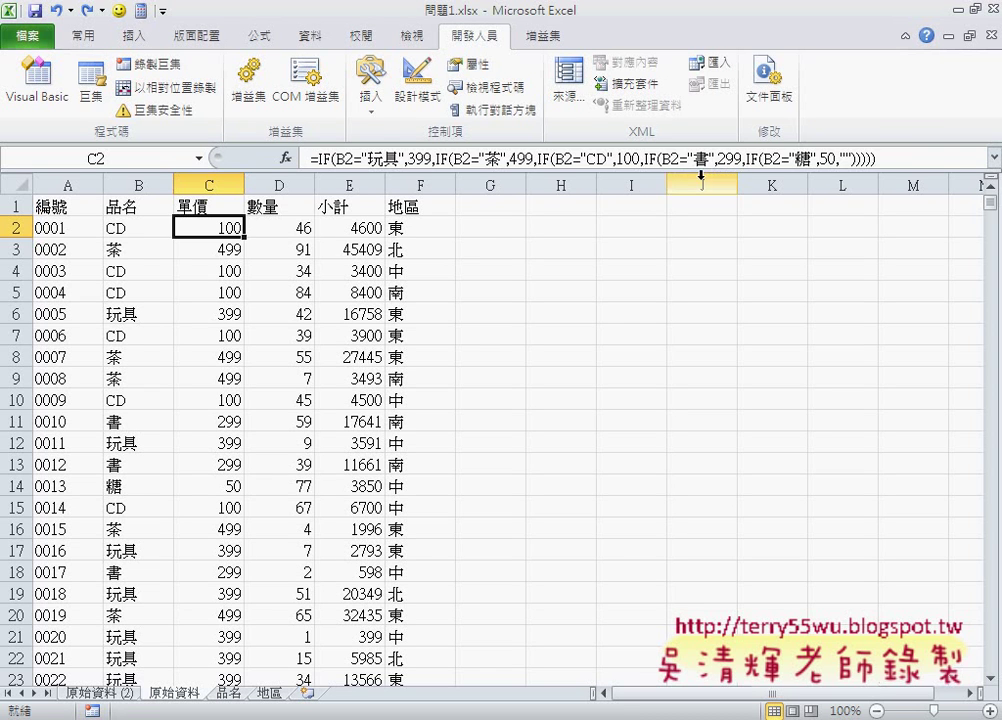
Inspect the first sale's quantity and C2's unit-price IF formula.
click(292, 229)
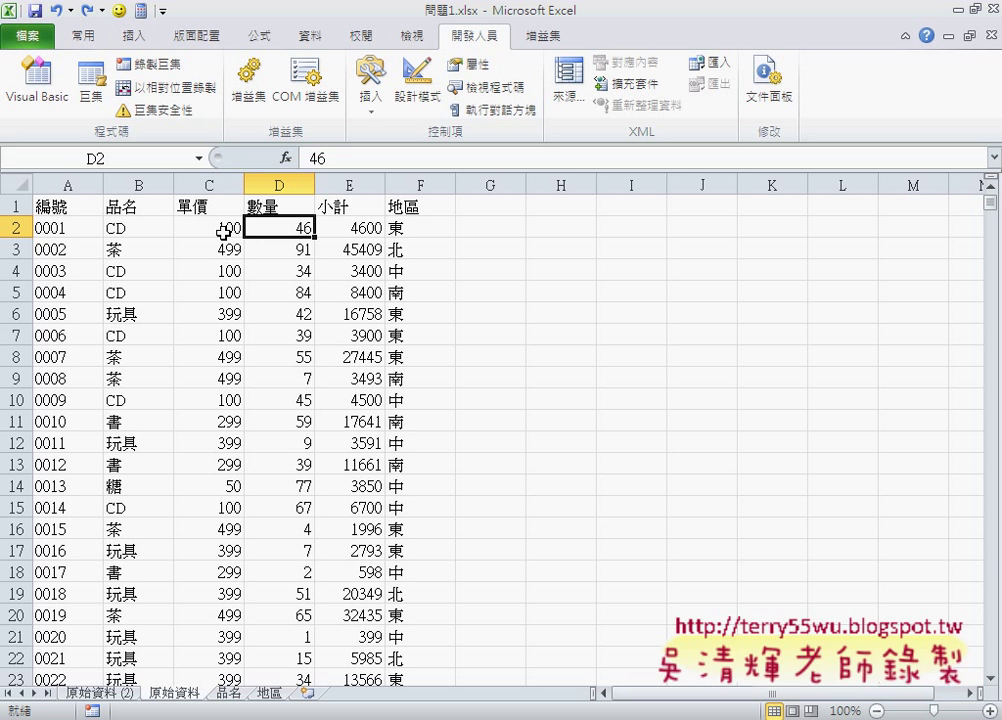
click(215, 230)
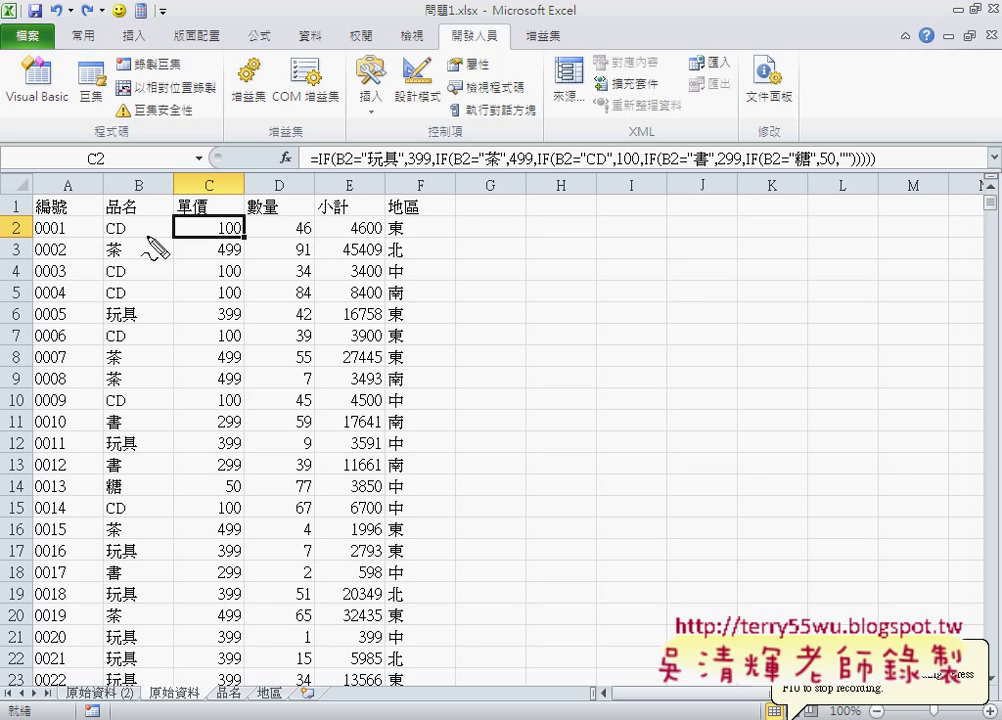
drag(155, 221, 160, 232)
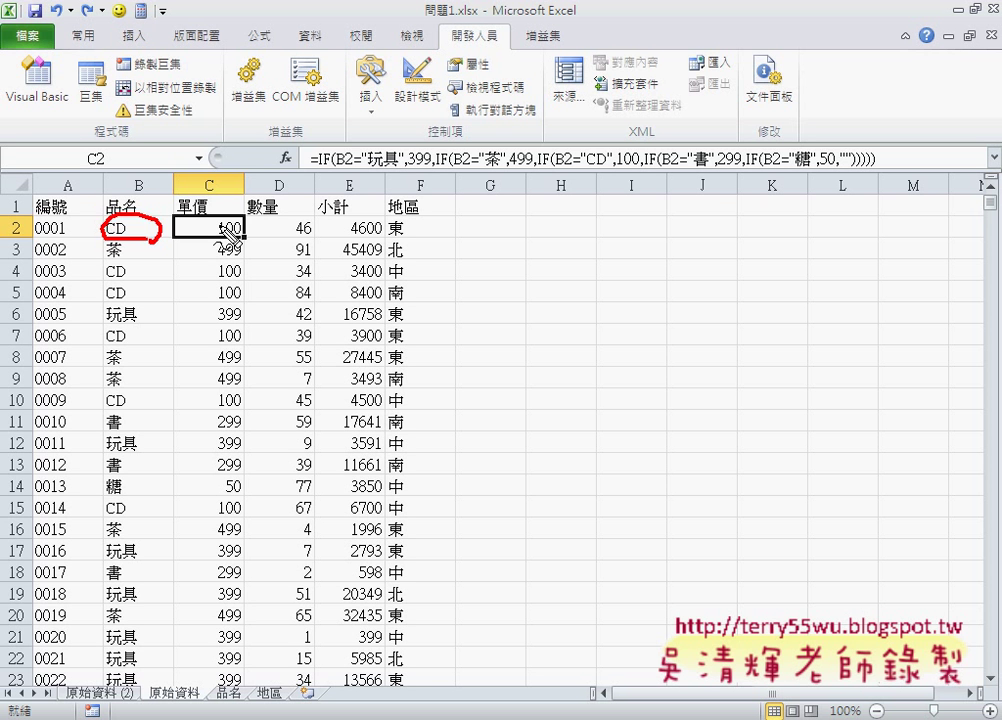
key(Escape)
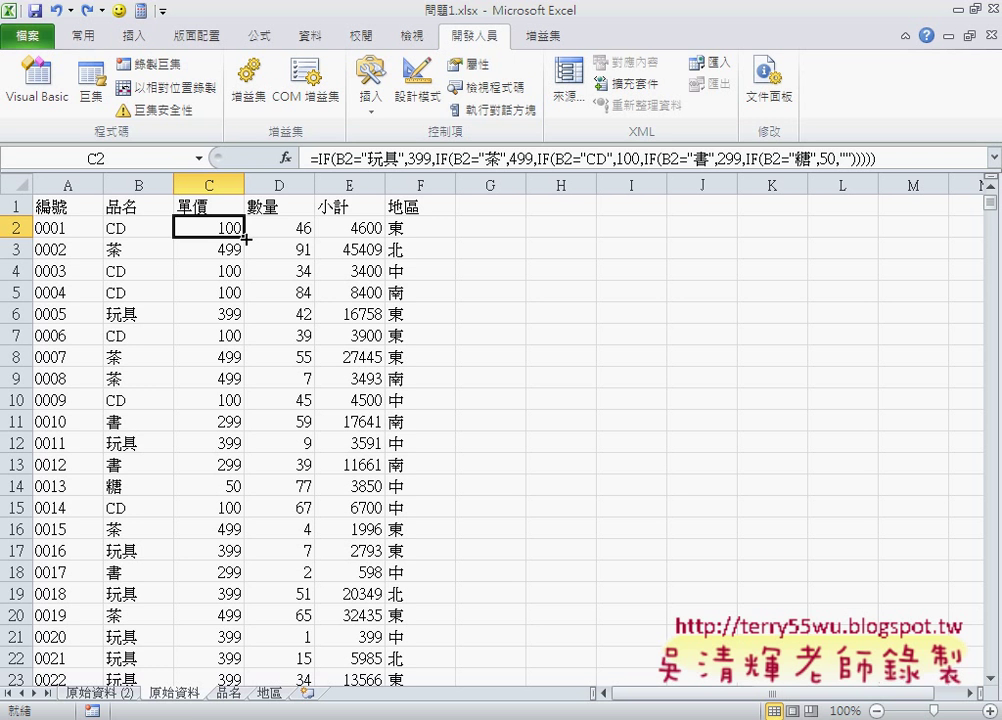
Fill C2's unit-price formula down to C1539, then return to the top of the sheet.
mouse_move(245, 238)
mouse_down()
mouse_move(240, 660)
mouse_move(240, 636)
mouse_up()
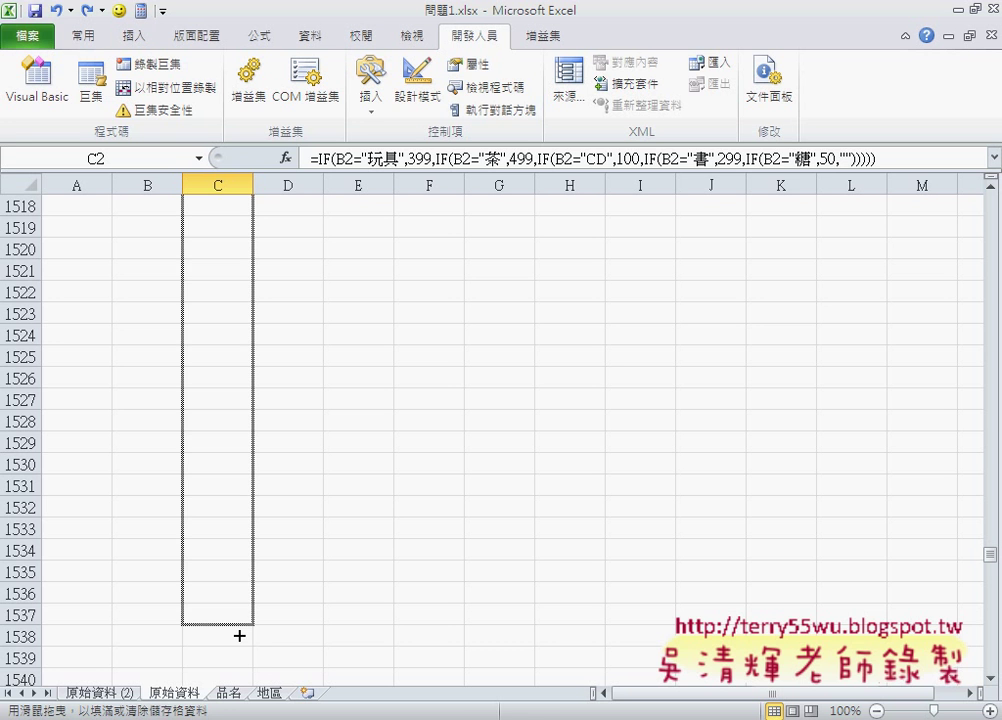
drag(240, 636, 240, 658)
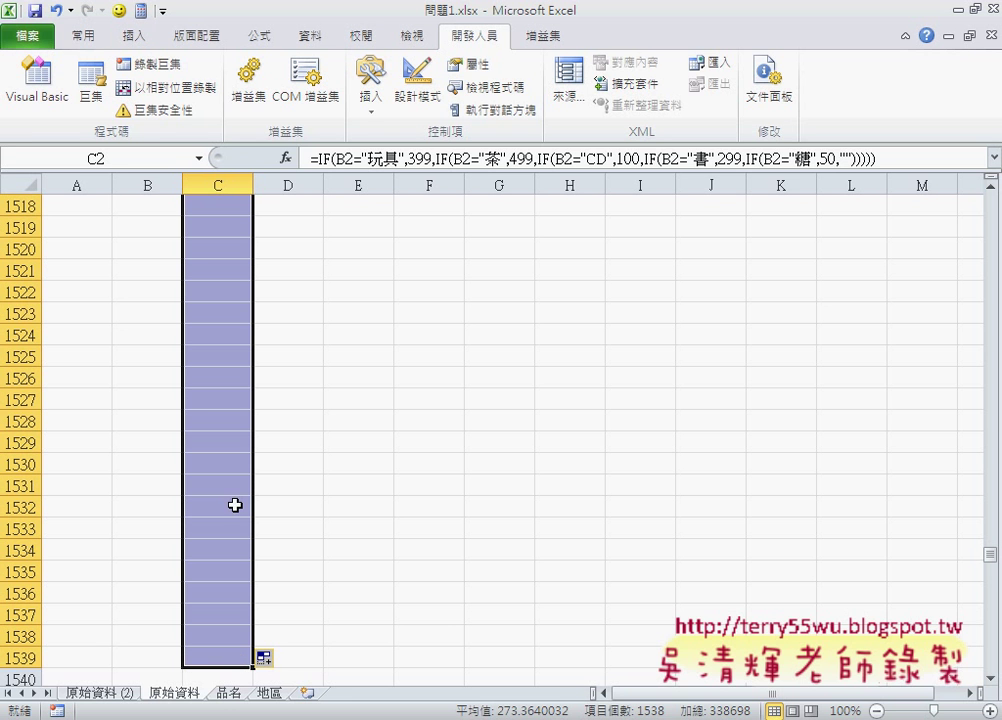
click(230, 294)
scroll(230, 294, up, 1)
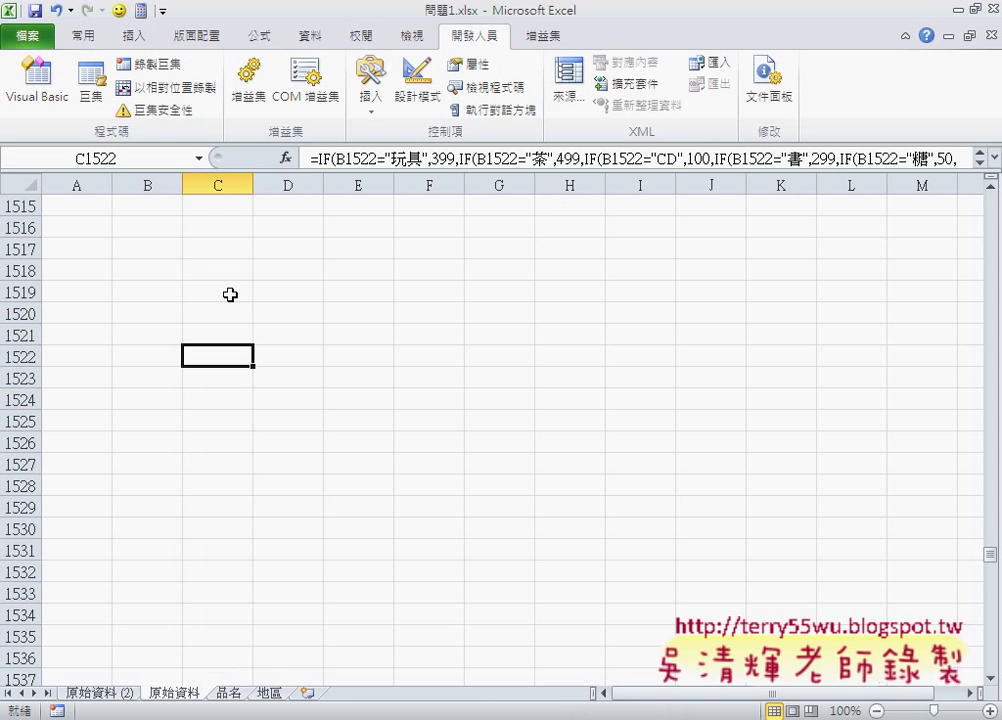
scroll(230, 294, up, 4)
key(ctrl+Up)
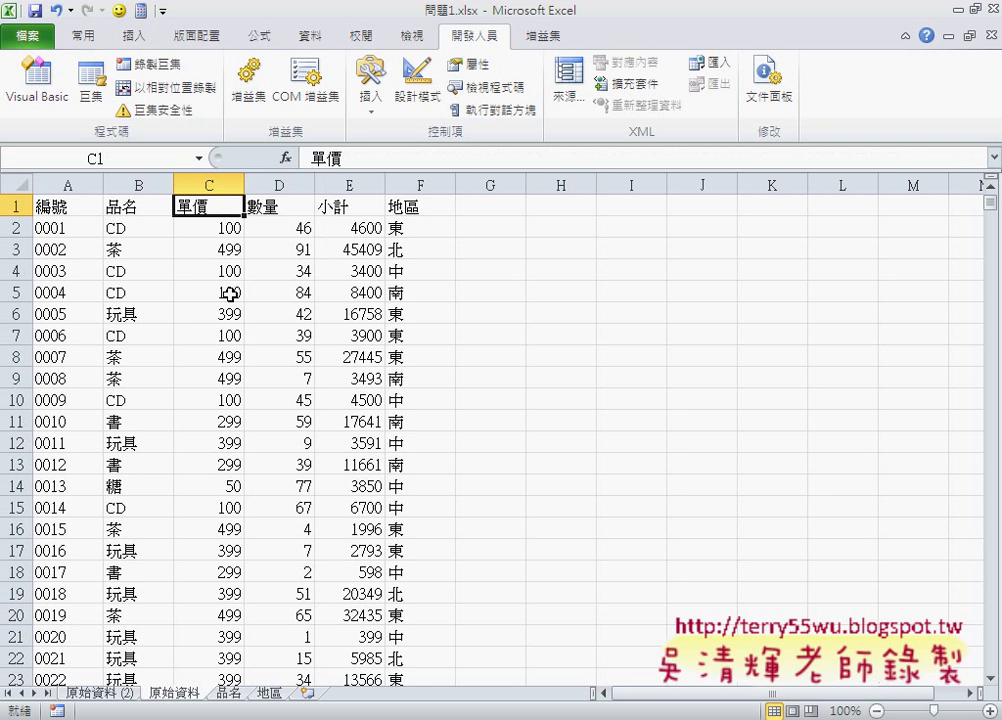
Jump to the end of column C's formulas, then scroll back up to last product row 1240 (玩具, 399).
key(ctrl+Down)
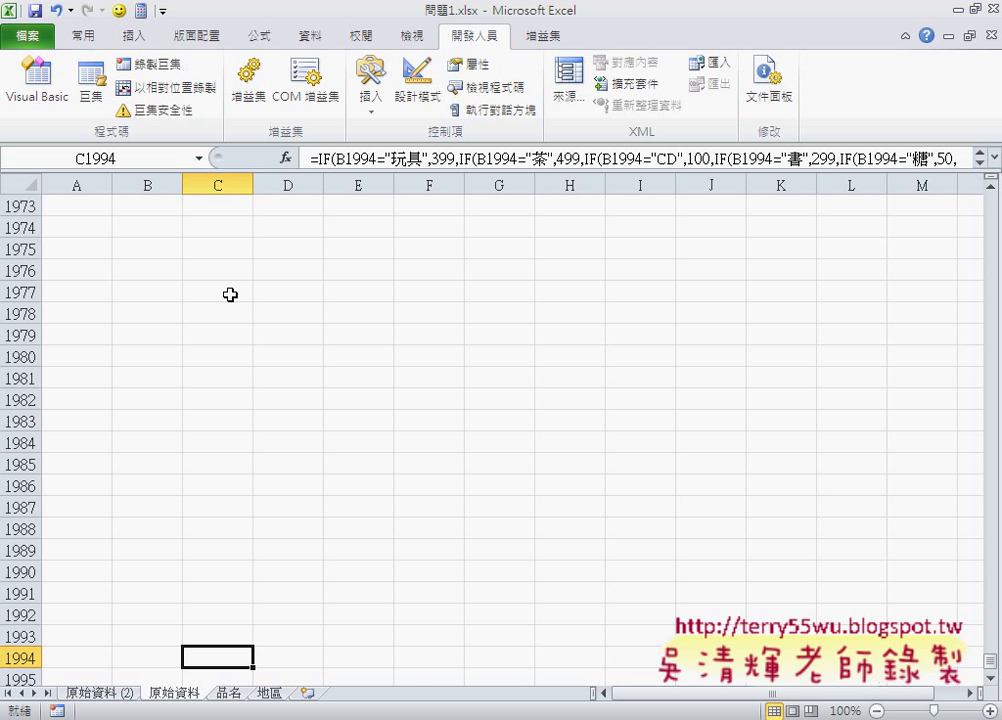
scroll(230, 294, up, 6)
scroll(230, 294, up, 12)
scroll(230, 294, up, 7)
scroll(230, 294, up, 16)
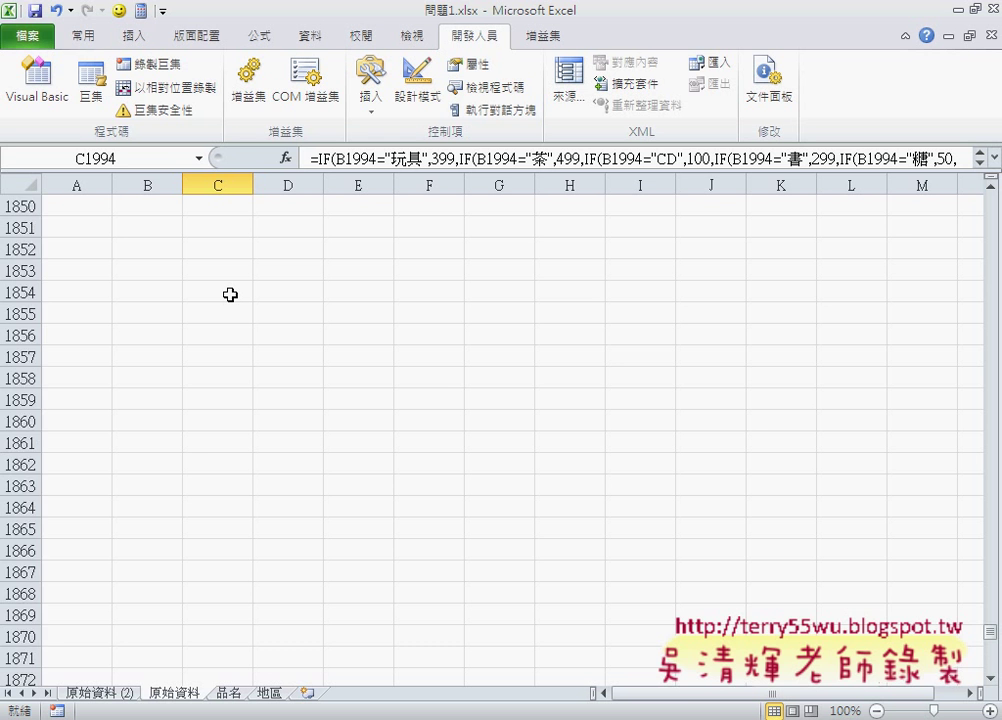
scroll(230, 294, up, 6)
scroll(230, 294, up, 19)
scroll(230, 294, up, 8)
scroll(228, 291, up, 16)
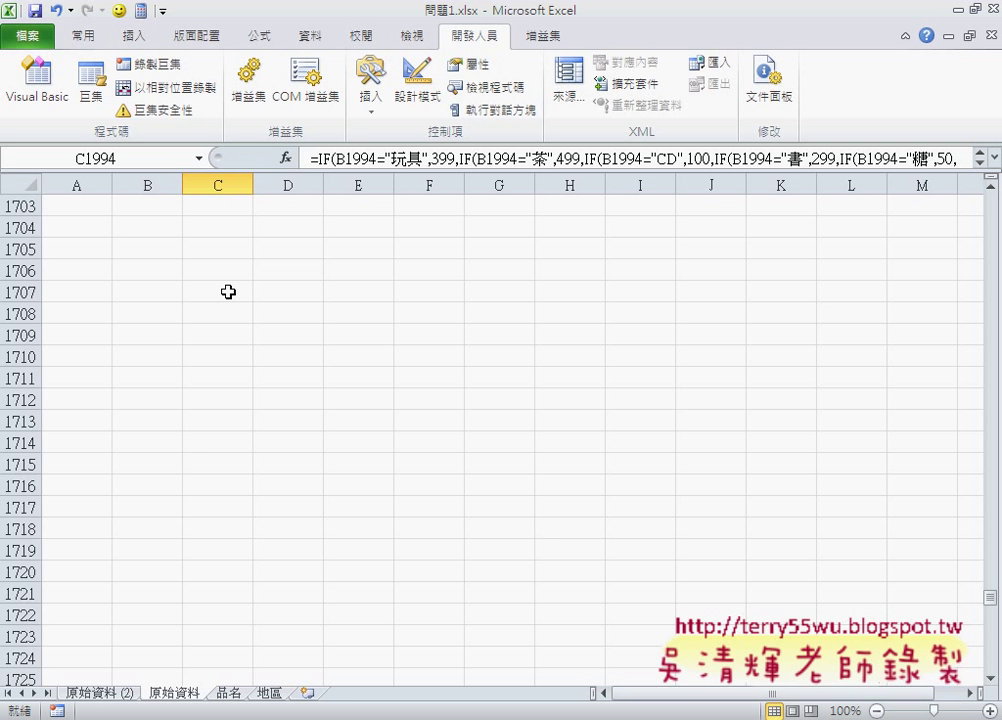
scroll(228, 291, up, 5)
scroll(230, 293, up, 17)
scroll(230, 293, up, 7)
scroll(230, 293, up, 4)
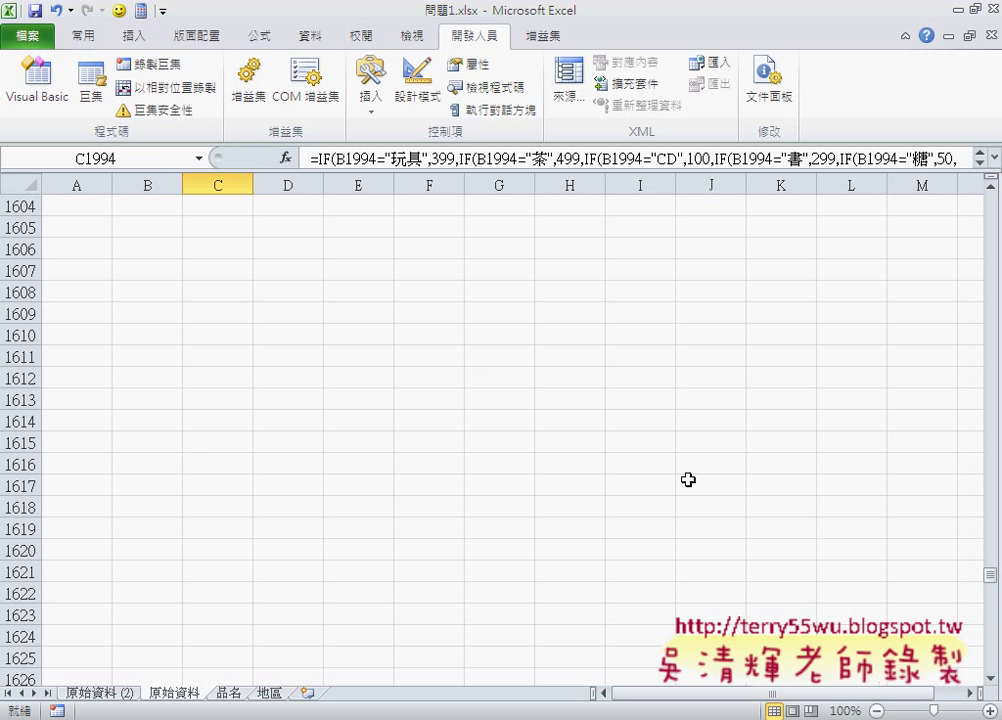
drag(990, 576, 991, 492)
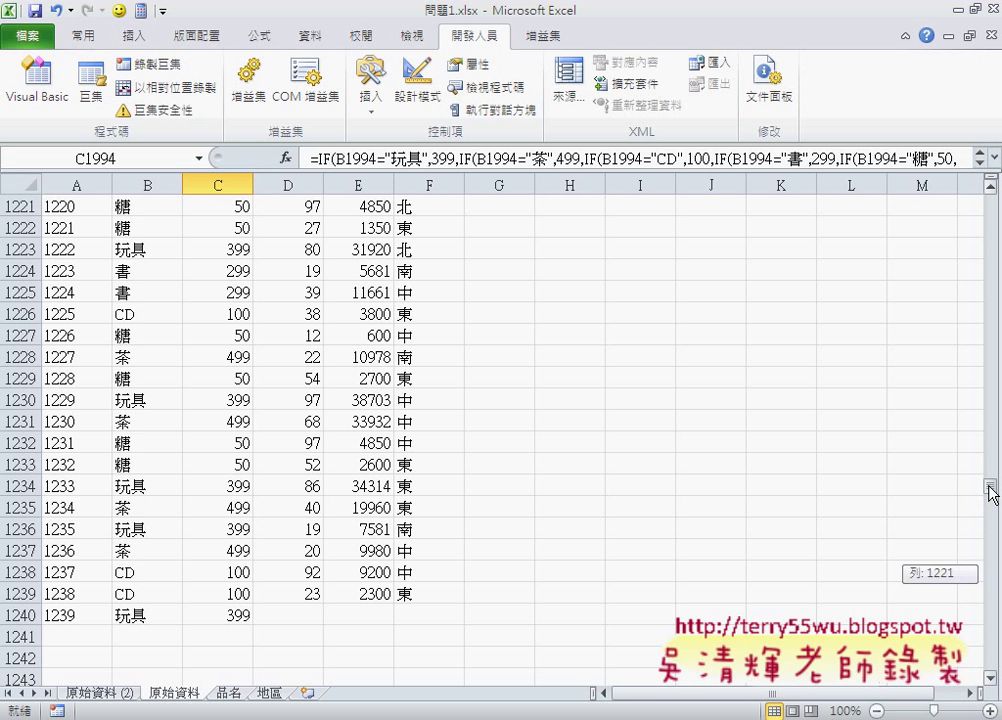
Pick 茶 from the product dropdown in B1241, the first empty row.
click(226, 617)
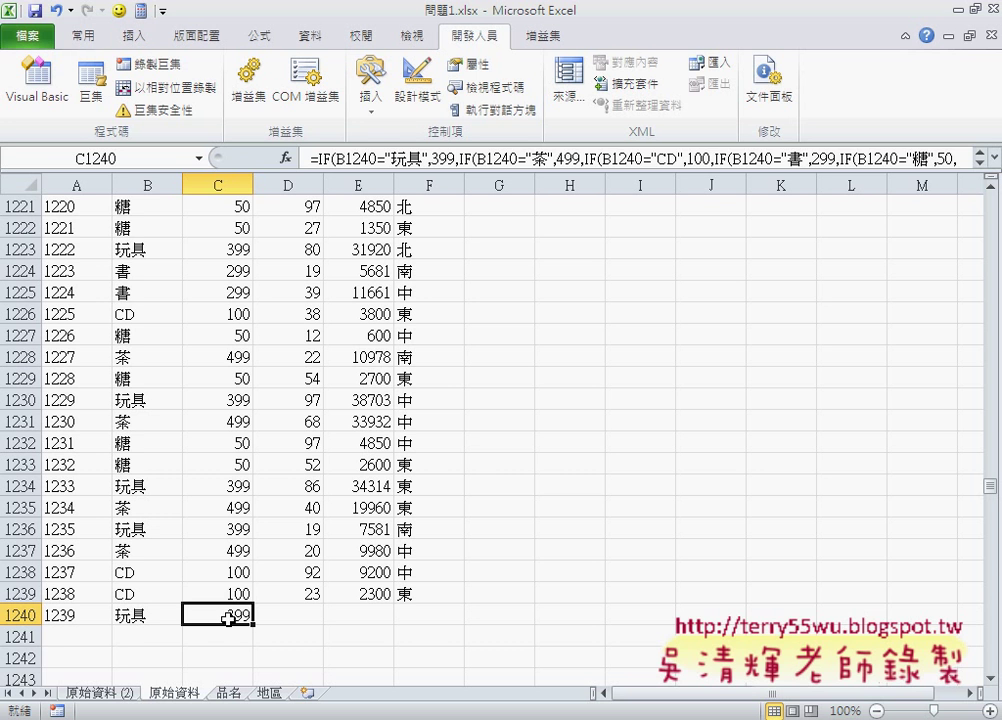
click(138, 615)
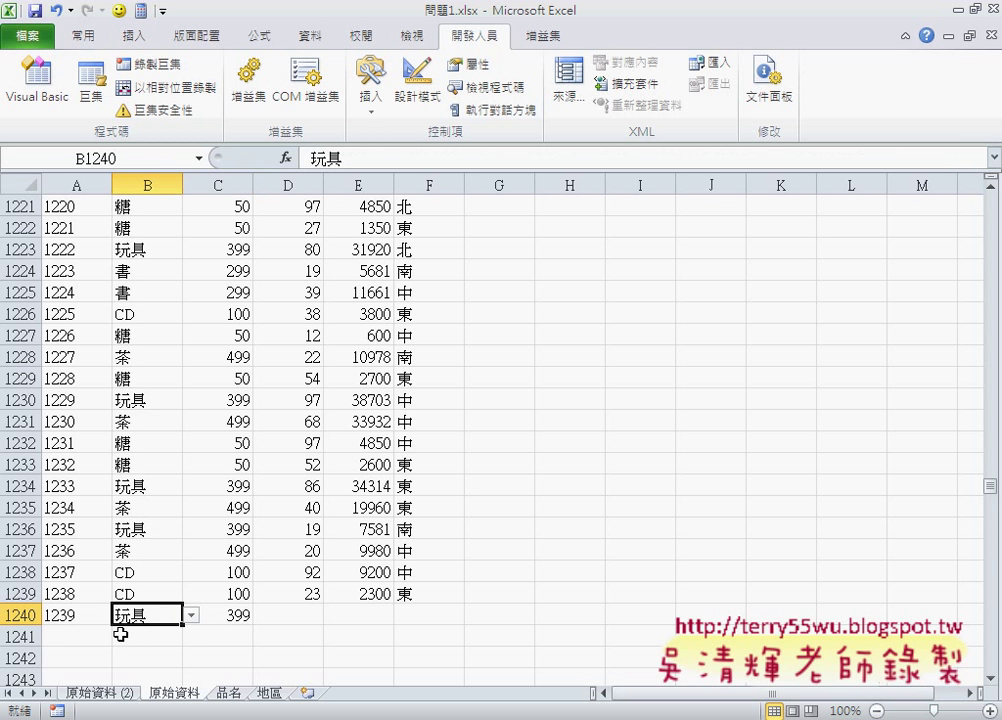
click(85, 632)
click(155, 635)
click(190, 637)
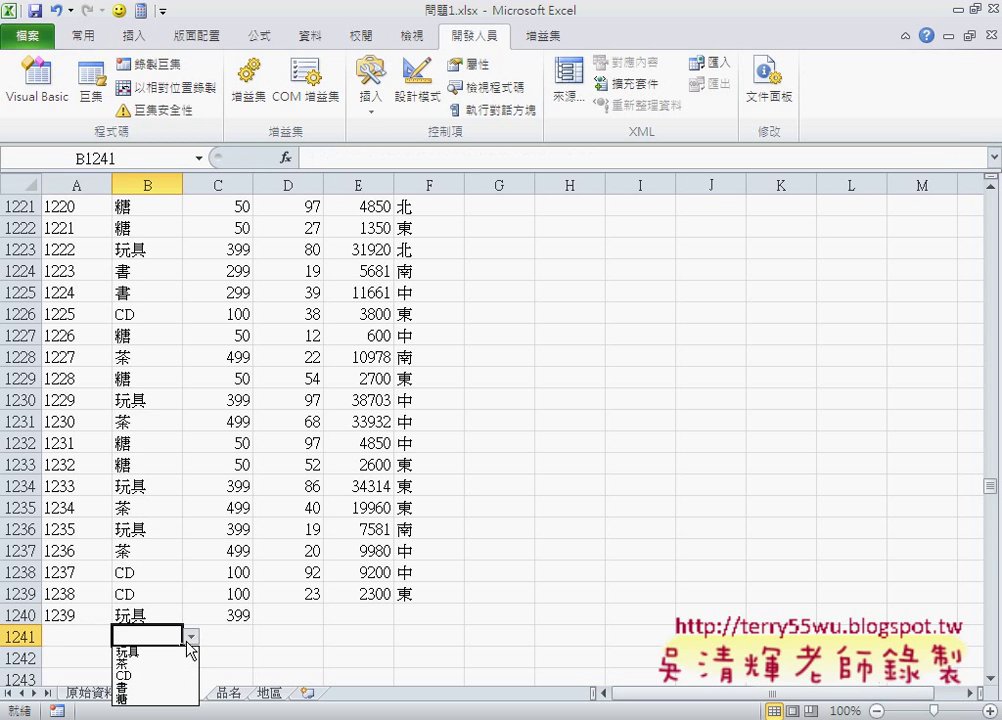
click(140, 662)
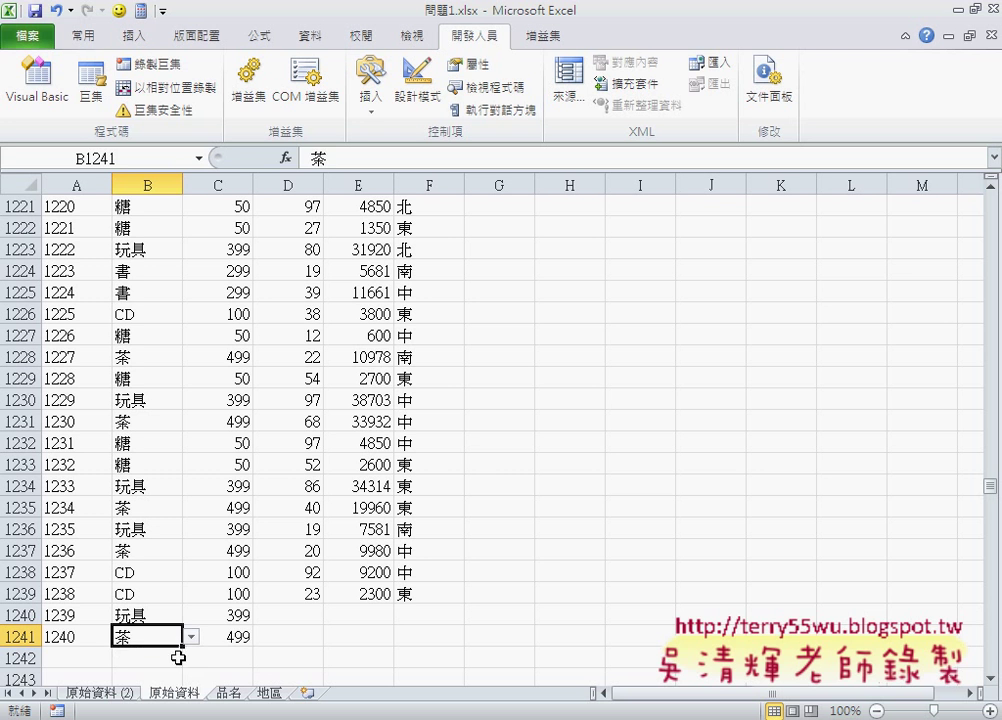
Verify A1241 shows serial 1240 and C1241 price 499, and check row 1240's empty cells.
click(65, 637)
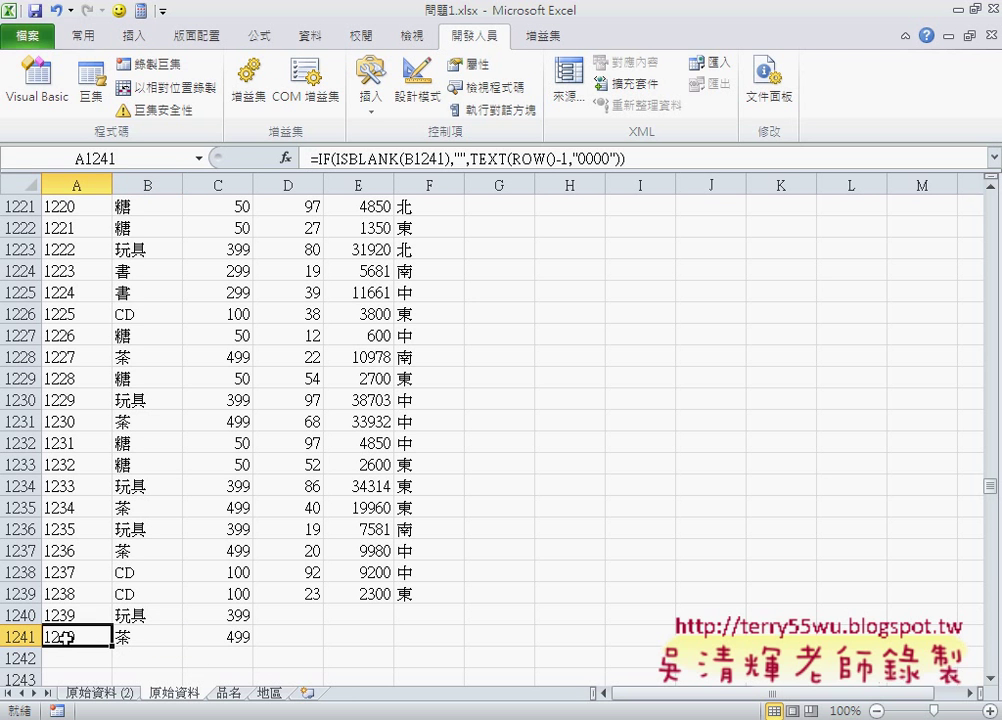
click(216, 633)
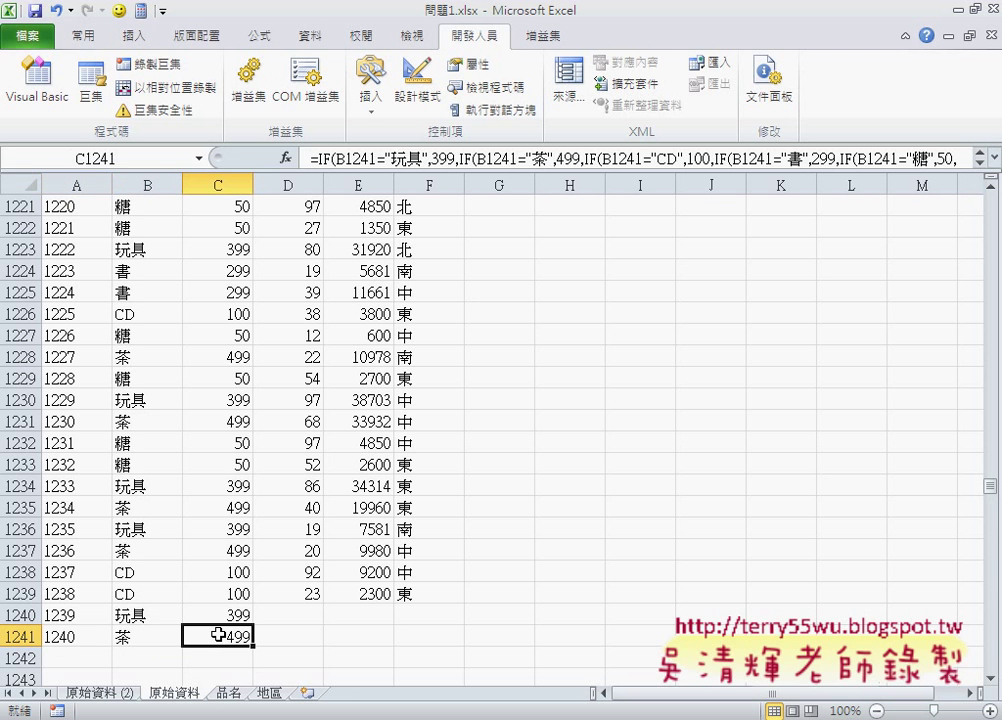
click(304, 611)
click(353, 613)
click(425, 611)
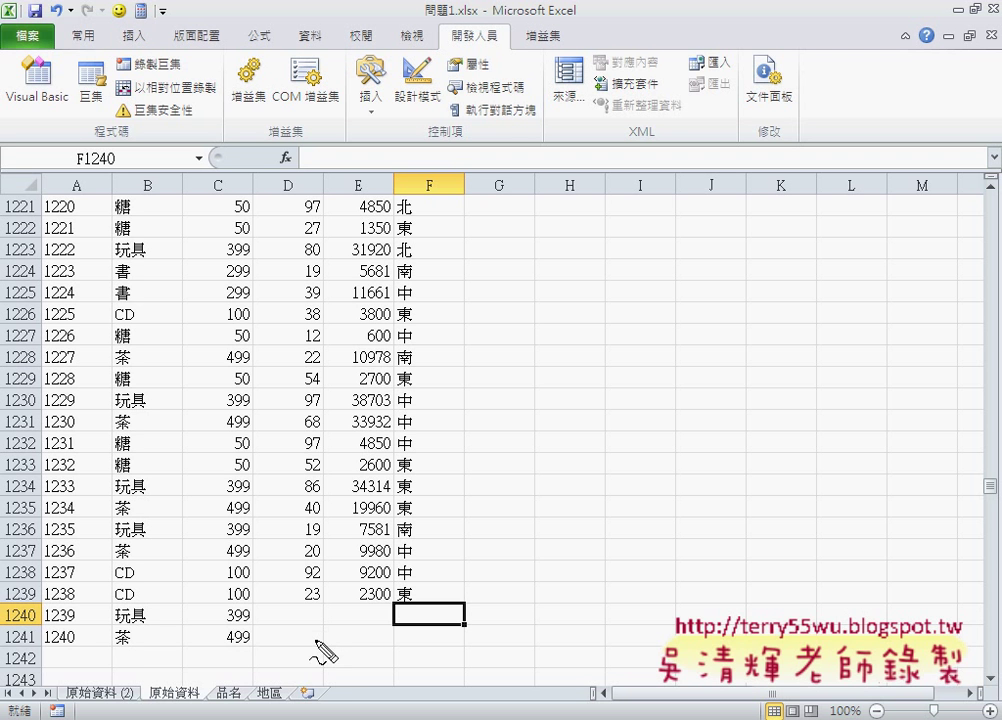
mouse_move(376, 650)
mouse_down()
mouse_move(193, 615)
mouse_move(376, 652)
mouse_up()
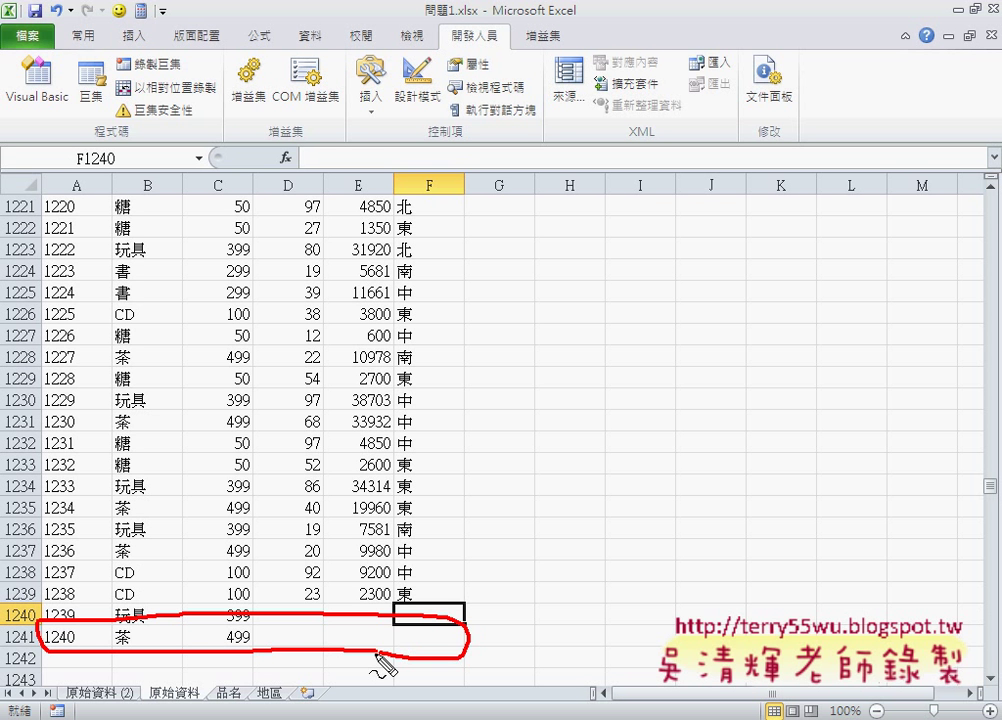
key(Escape)
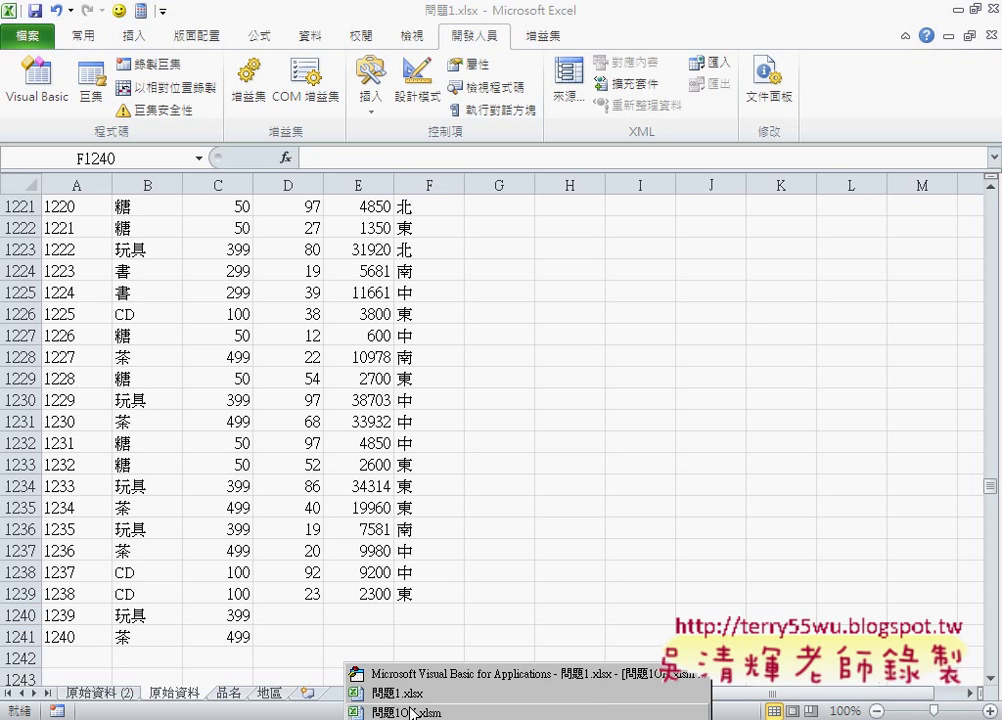
Launch the XXX銷貨系統 form in 問題1OK.xlsm, then bring the Google Drive folder 問題1 forward.
click(411, 713)
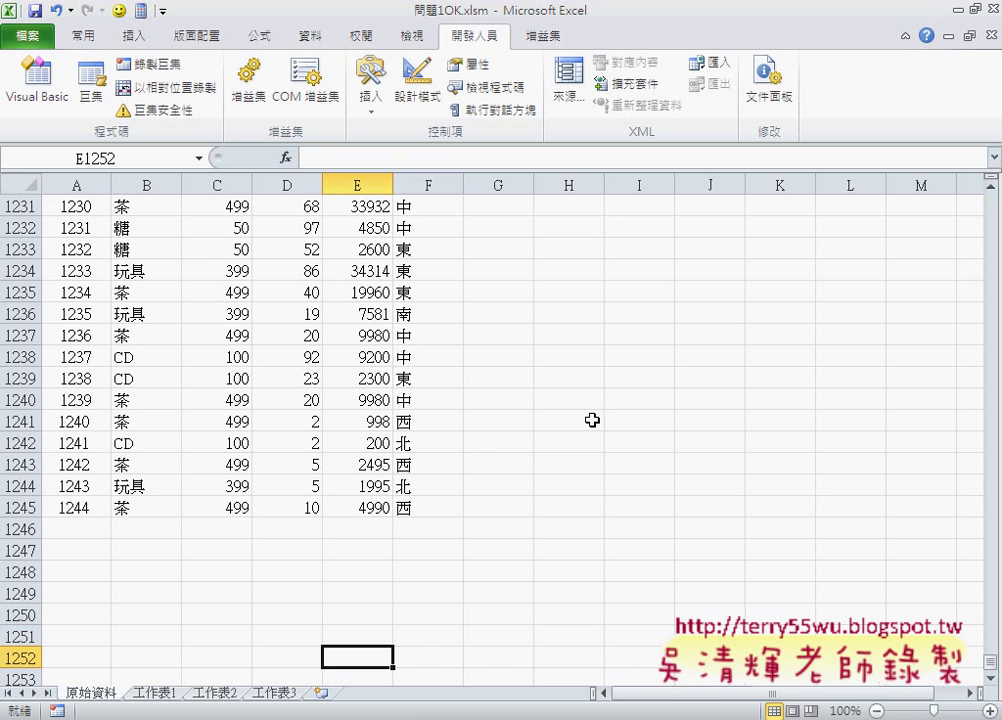
click(361, 498)
key(ctrl+Up)
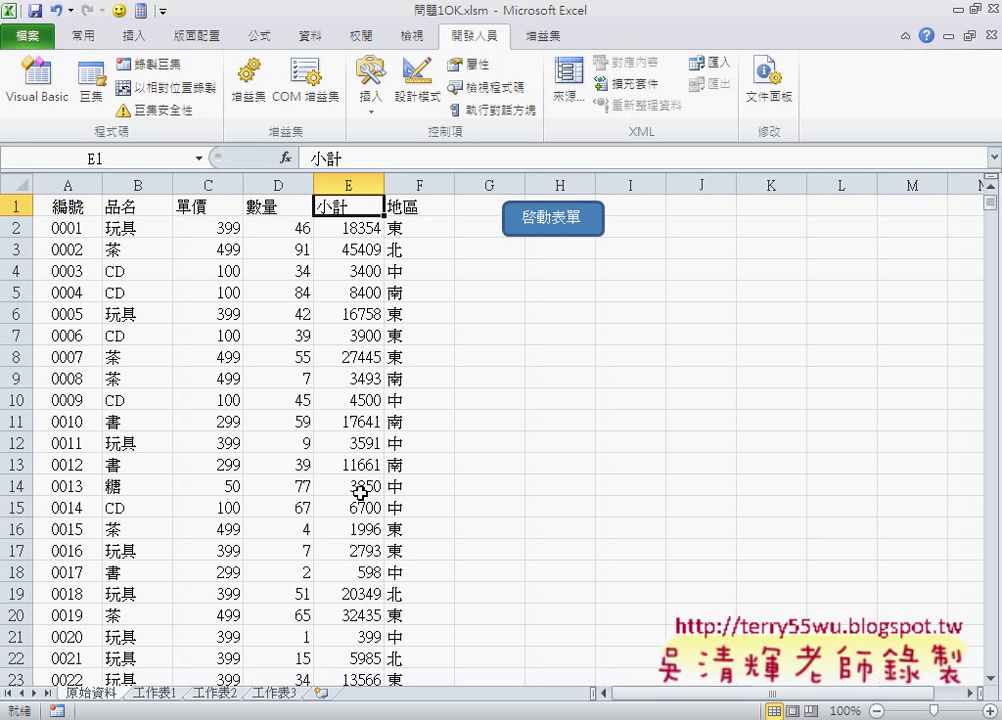
click(563, 236)
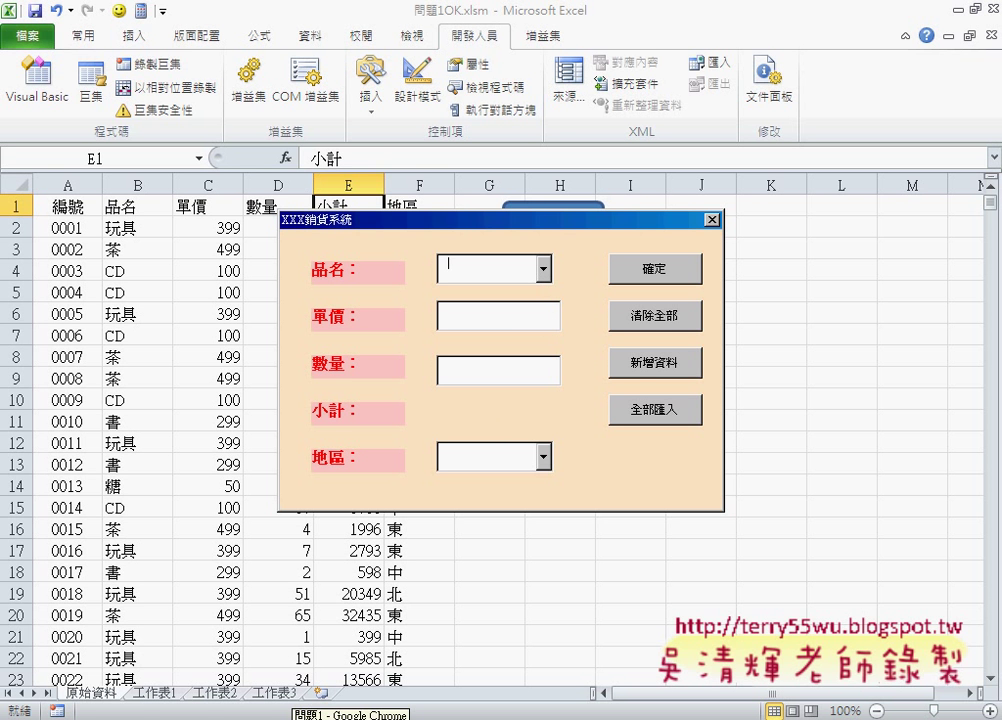
click(300, 715)
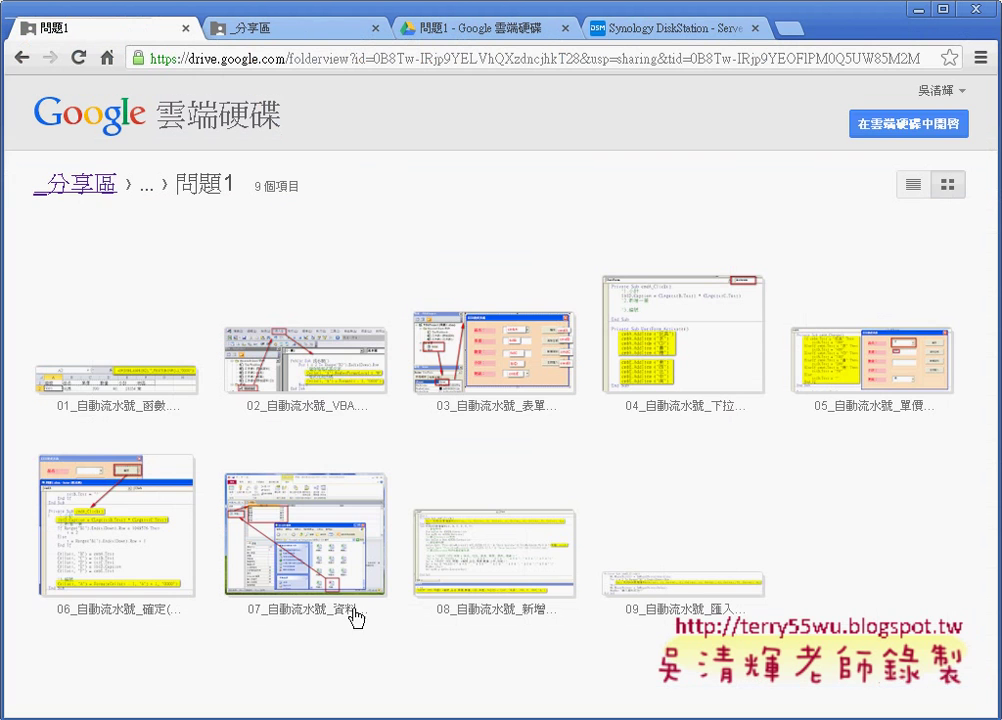
Preview screenshot 03_自動流水號_表單畫面.png showing the annotated form design.
click(487, 390)
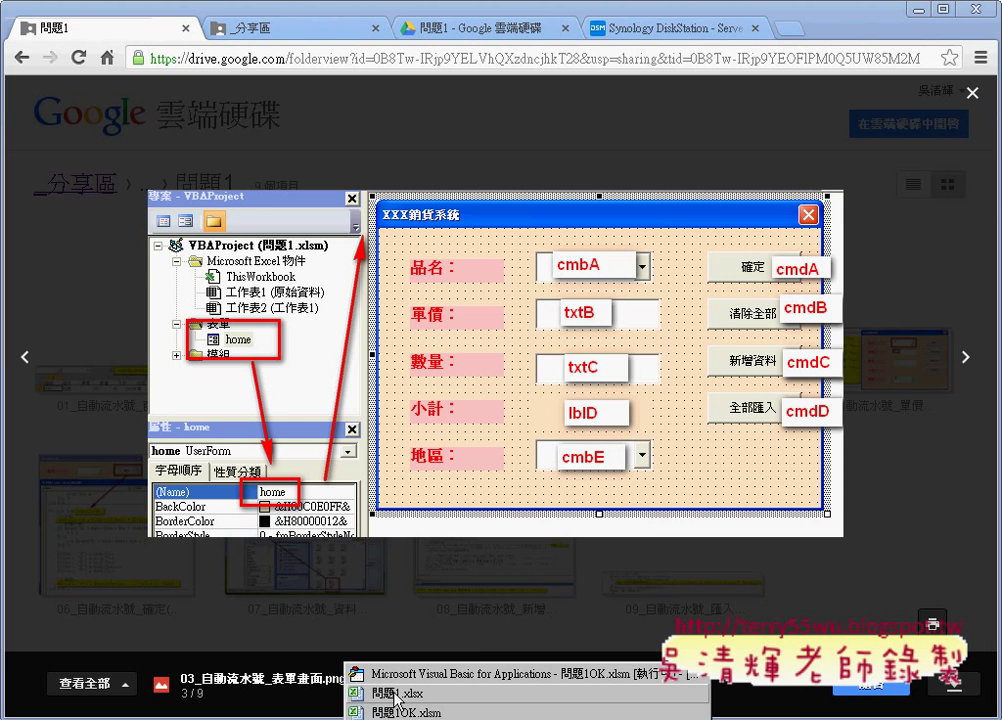
Return to 問題1OK.xlsm, close the XXX銷貨系統 form, and select C2's unit price.
click(395, 698)
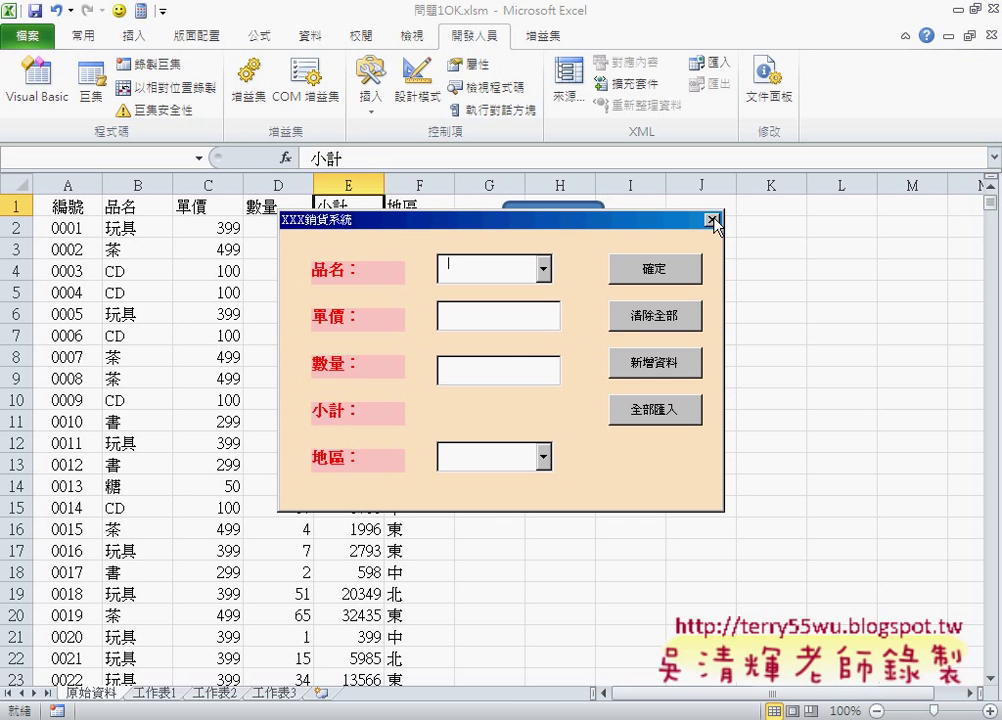
click(711, 217)
click(214, 229)
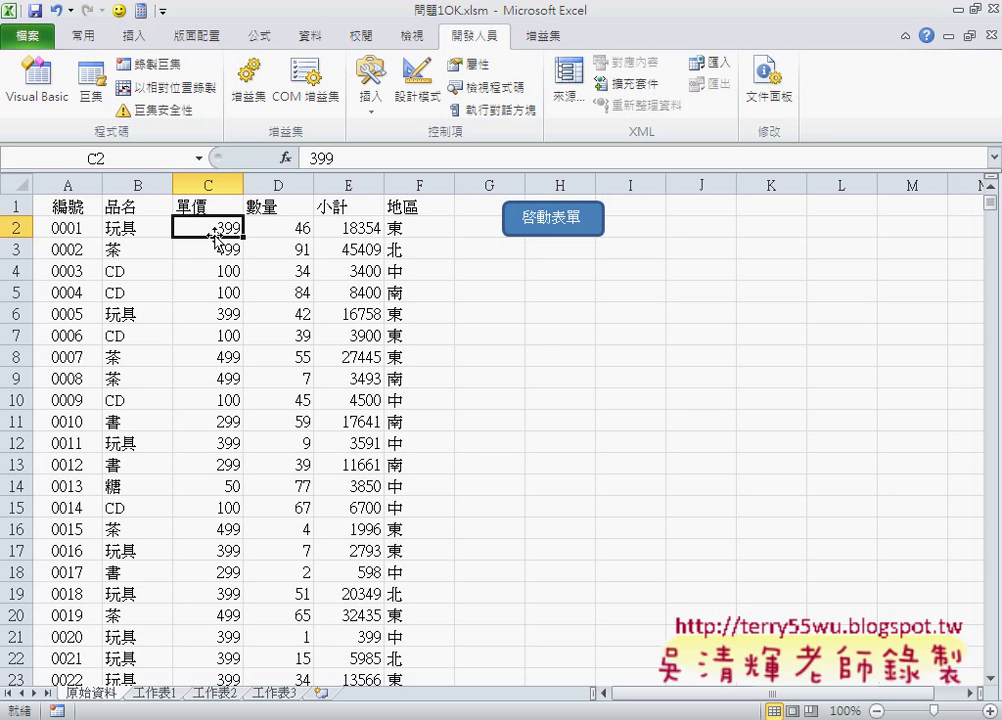